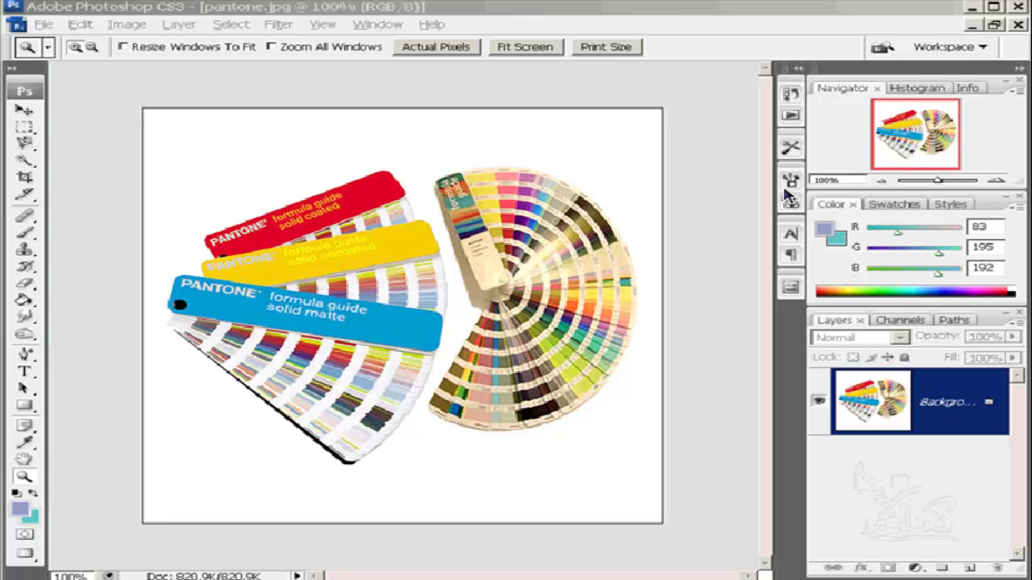
# Reset the foreground and background colours to the default black and white with D.
pyautogui.click(442, 12)
pyautogui.press('d')
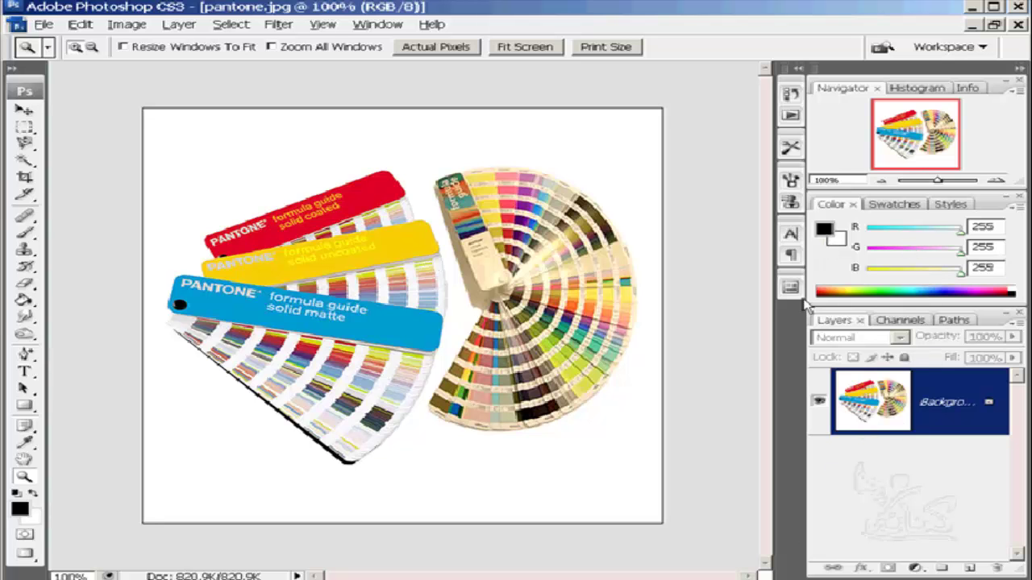
# Show the RGB channels, preview the photo with Red hidden, then restore Red.
pyautogui.click(895, 322)
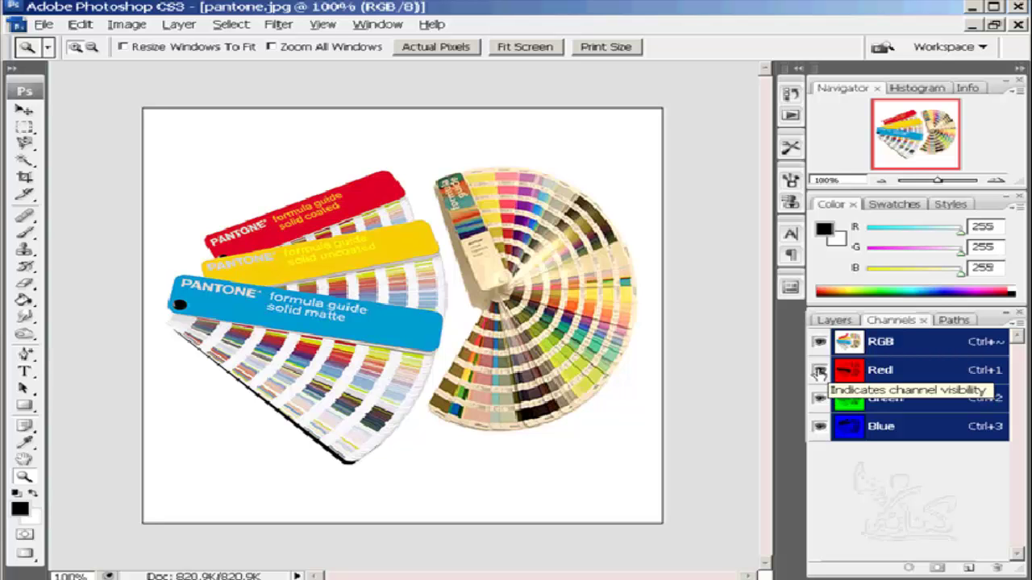
pyautogui.click(819, 371)
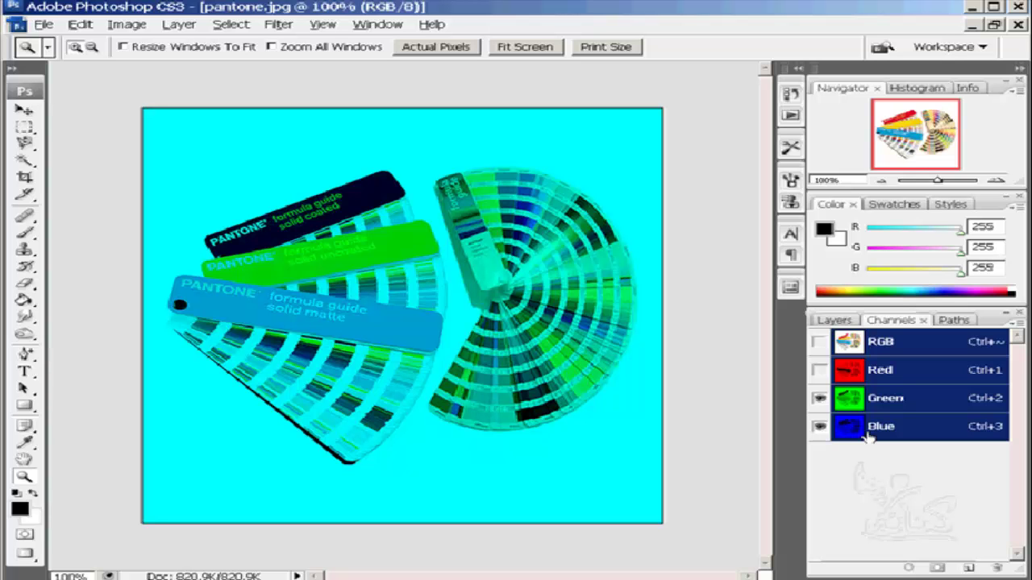
pyautogui.click(818, 370)
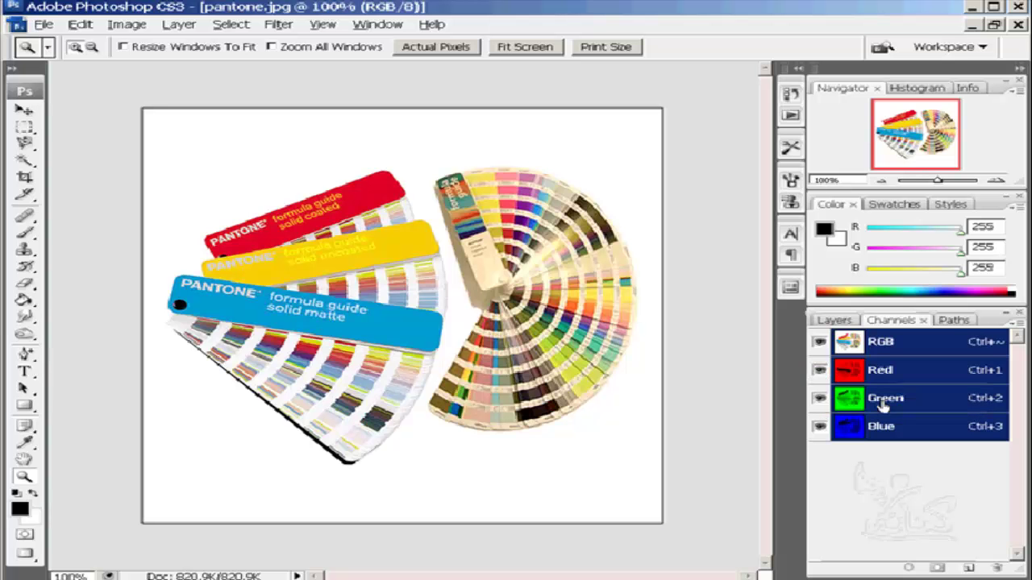
pyautogui.click(820, 400)
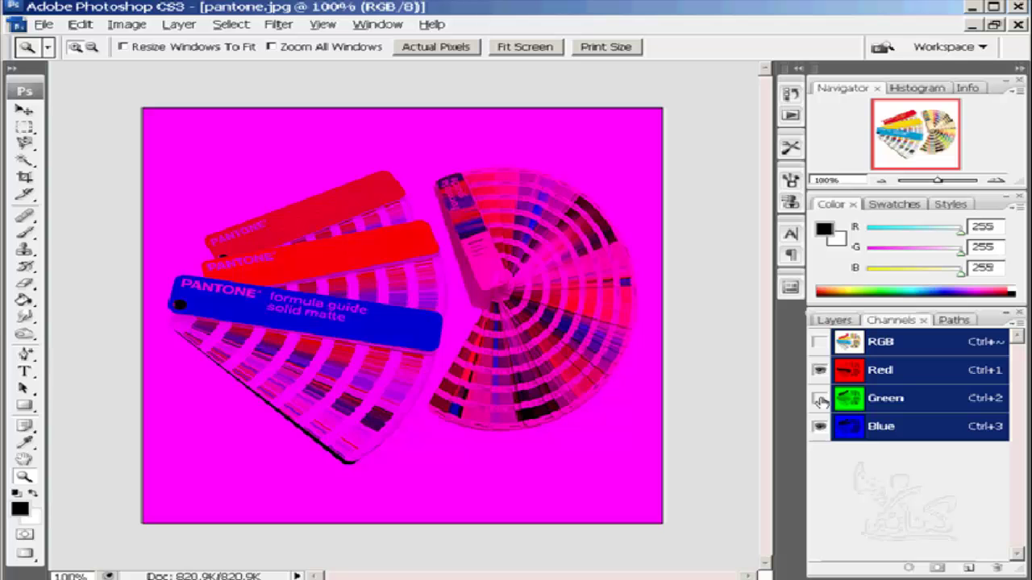
pyautogui.click(820, 427)
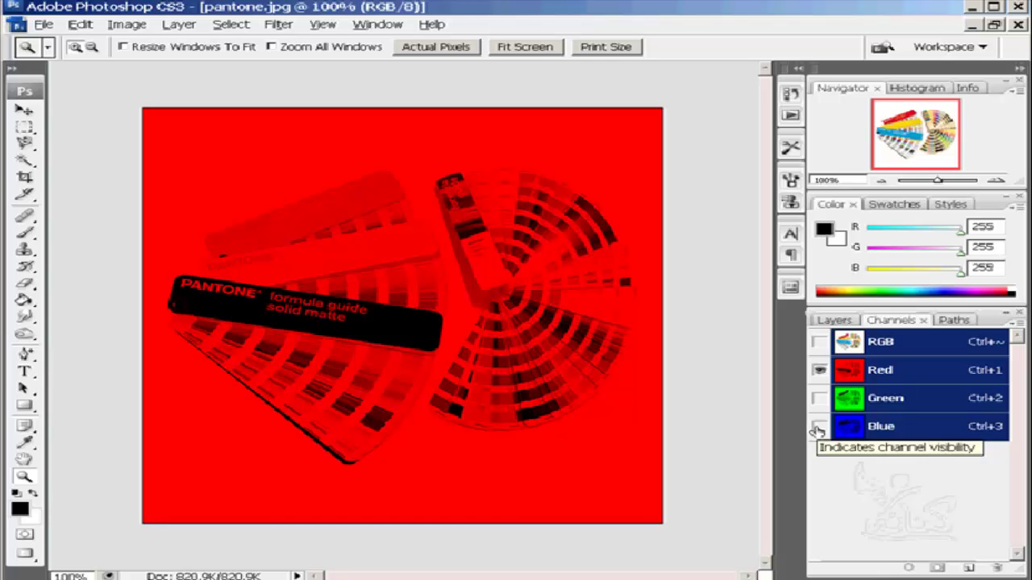
pyautogui.click(820, 427)
pyautogui.click(820, 399)
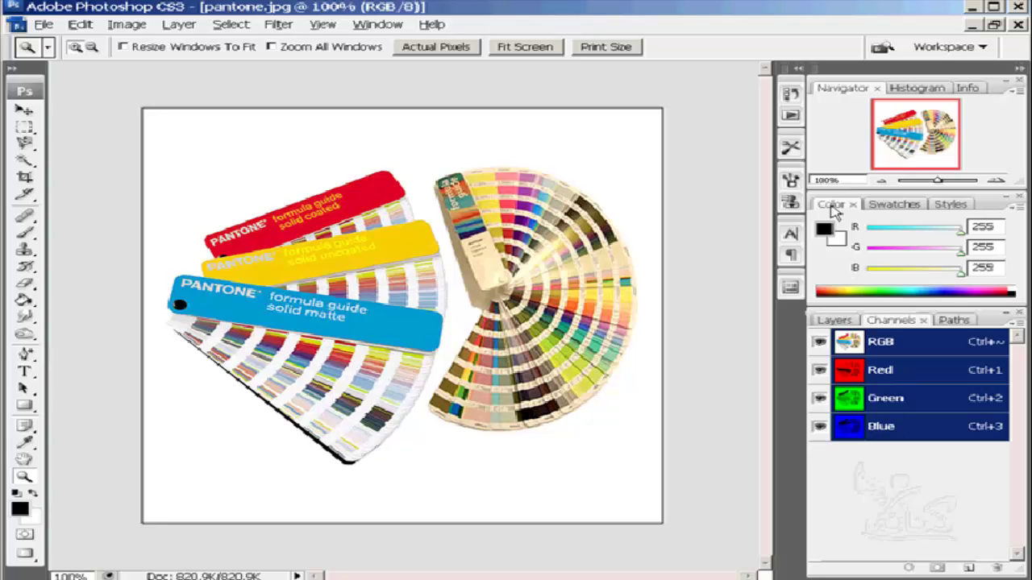
# Undock the Color panel, redock it beside Swatches and Styles, then float it again.
pyautogui.moveTo(830, 204)
pyautogui.mouseDown()
pyautogui.moveTo(750, 217)
pyautogui.moveTo(405, 436)
pyautogui.moveTo(435, 451)
pyautogui.mouseUp()
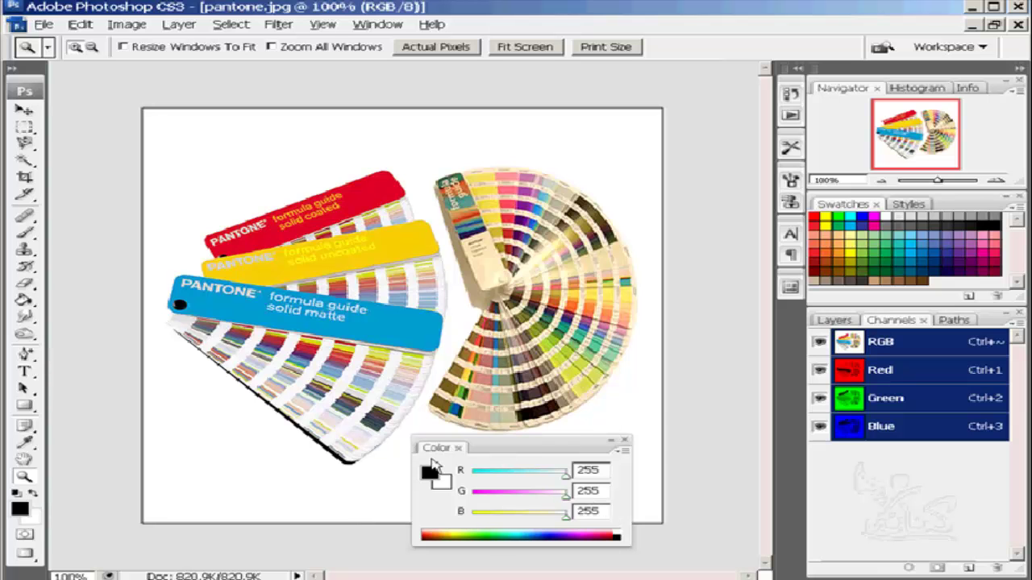
pyautogui.moveTo(436, 448)
pyautogui.mouseDown()
pyautogui.moveTo(797, 206)
pyautogui.moveTo(826, 208)
pyautogui.mouseUp()
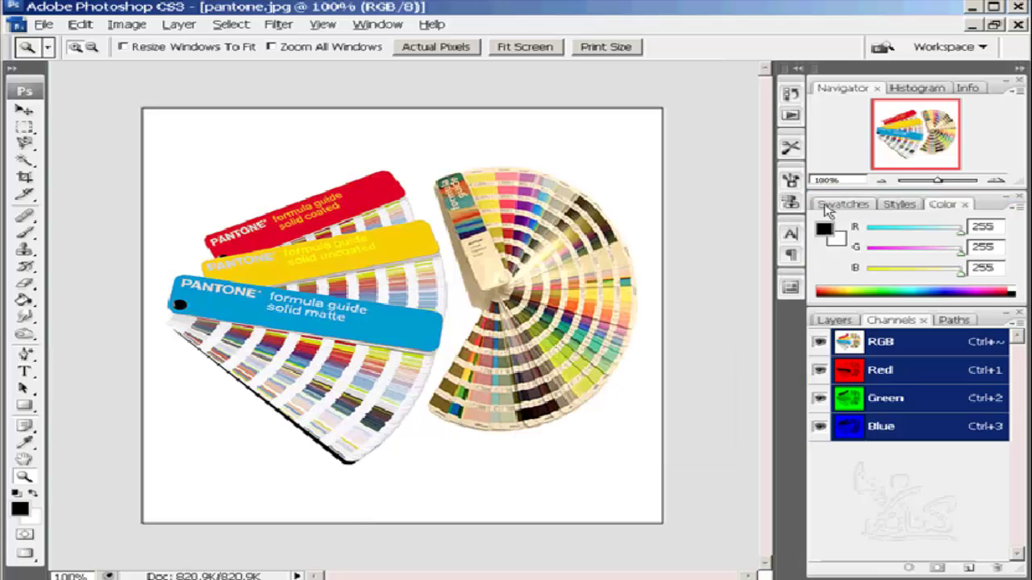
pyautogui.moveTo(942, 205)
pyautogui.mouseDown()
pyautogui.moveTo(645, 242)
pyautogui.moveTo(438, 436)
pyautogui.moveTo(438, 163)
pyautogui.moveTo(359, 137)
pyautogui.mouseUp()
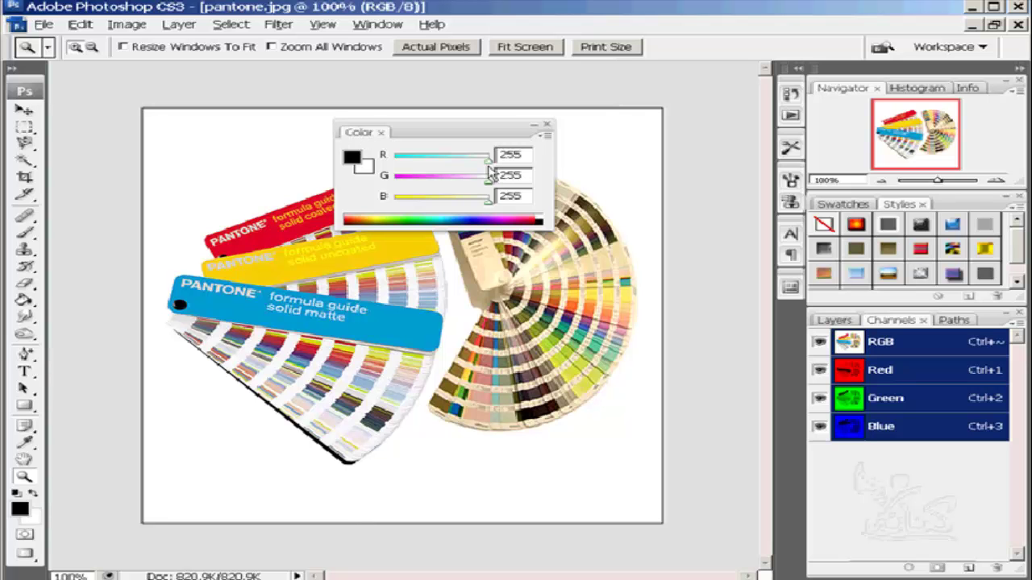
# Drag the red, green and blue sliders to mix a light blue colour.
pyautogui.moveTo(488, 160); pyautogui.dragTo(426, 165)
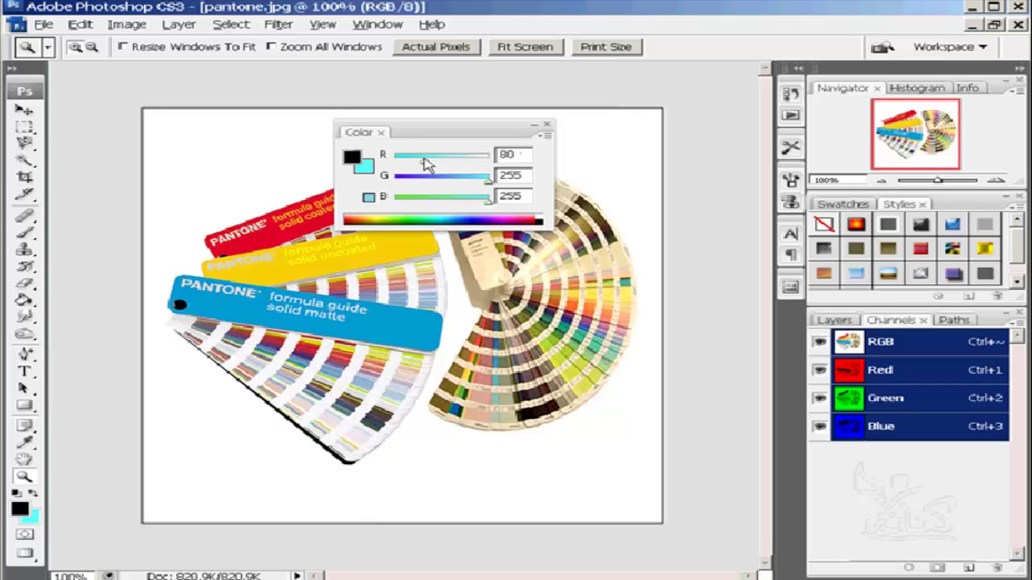
pyautogui.moveTo(487, 177)
pyautogui.mouseDown()
pyautogui.moveTo(426, 177)
pyautogui.moveTo(471, 177)
pyautogui.moveTo(444, 176)
pyautogui.moveTo(468, 179)
pyautogui.moveTo(476, 207)
pyautogui.mouseUp()
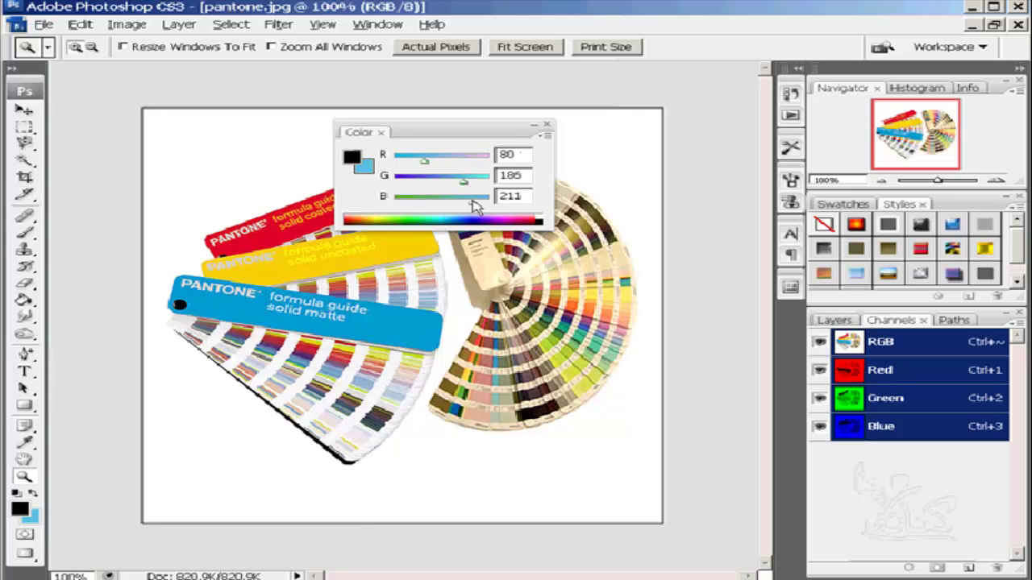
pyautogui.moveTo(425, 204)
pyautogui.mouseDown()
pyautogui.moveTo(475, 203)
pyautogui.moveTo(406, 199)
pyautogui.mouseUp()
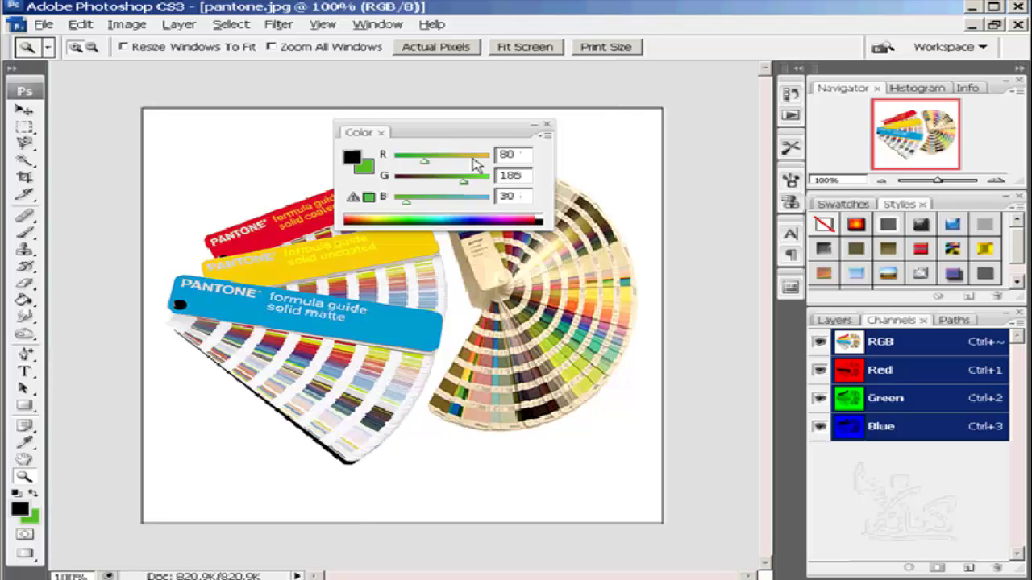
# Enter 0 for red, green and blue to make the colour pure black.
pyautogui.click(521, 151)
pyautogui.write('0')
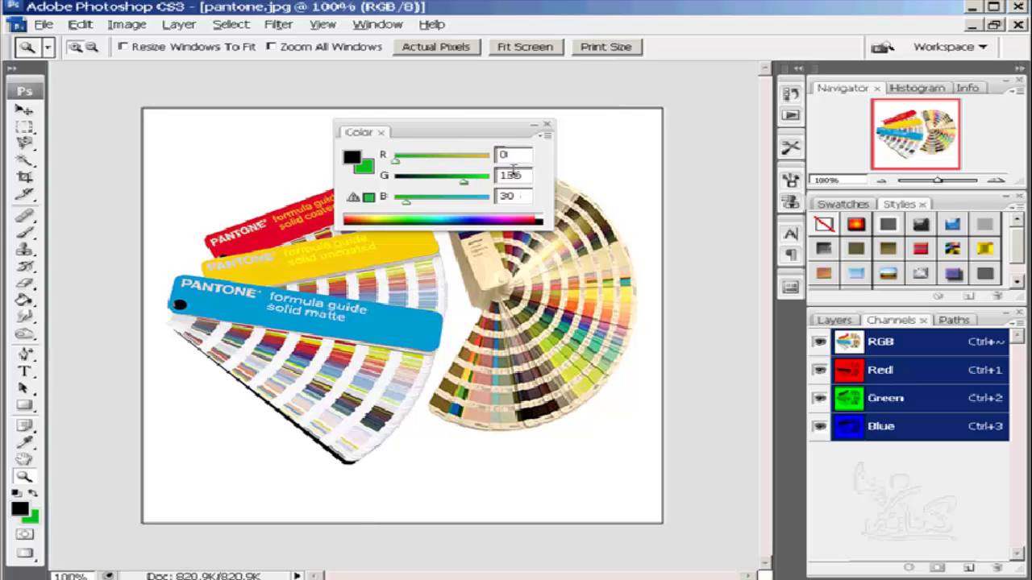
pyautogui.click(476, 174)
pyautogui.write('0')
pyautogui.press('Tab')
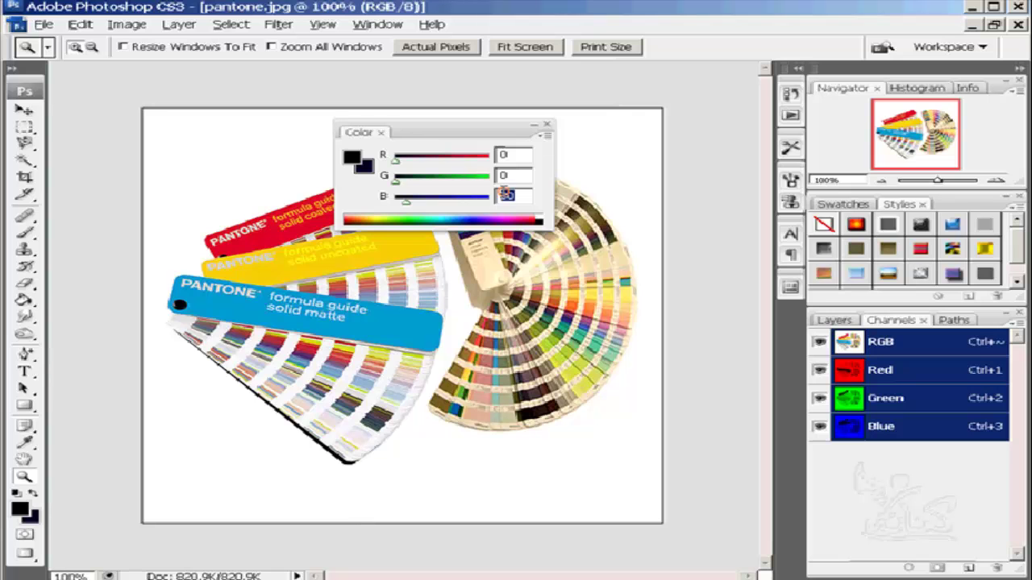
pyautogui.write('0')
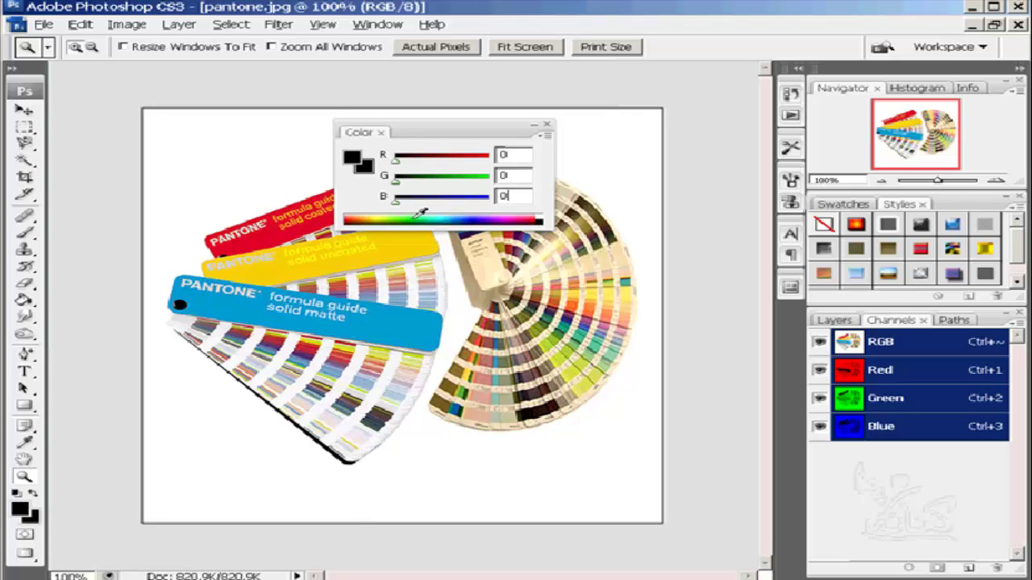
# Sample green and blue from the spectrum, then white and black for the background.
pyautogui.click(419, 214)
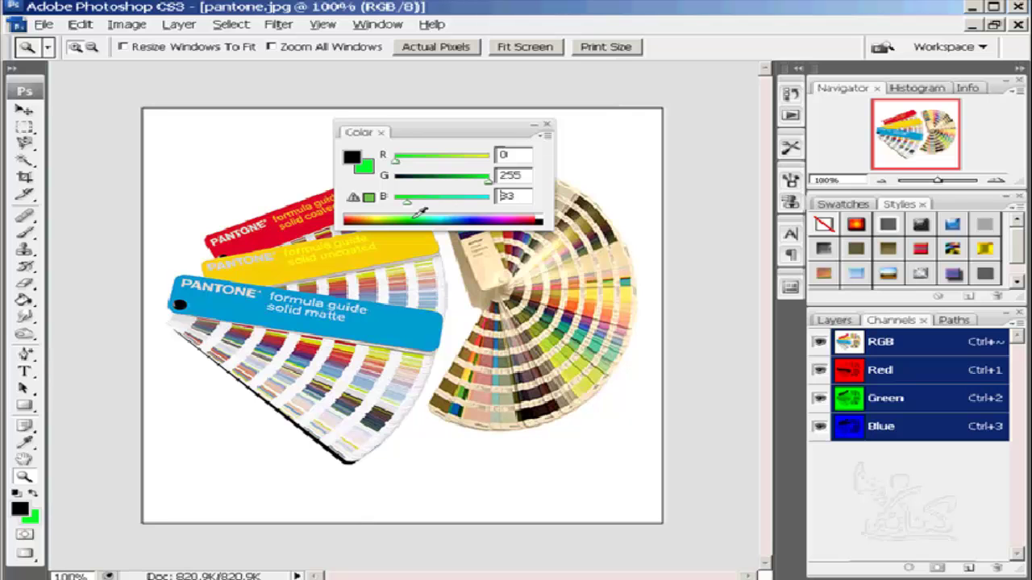
pyautogui.click(475, 218)
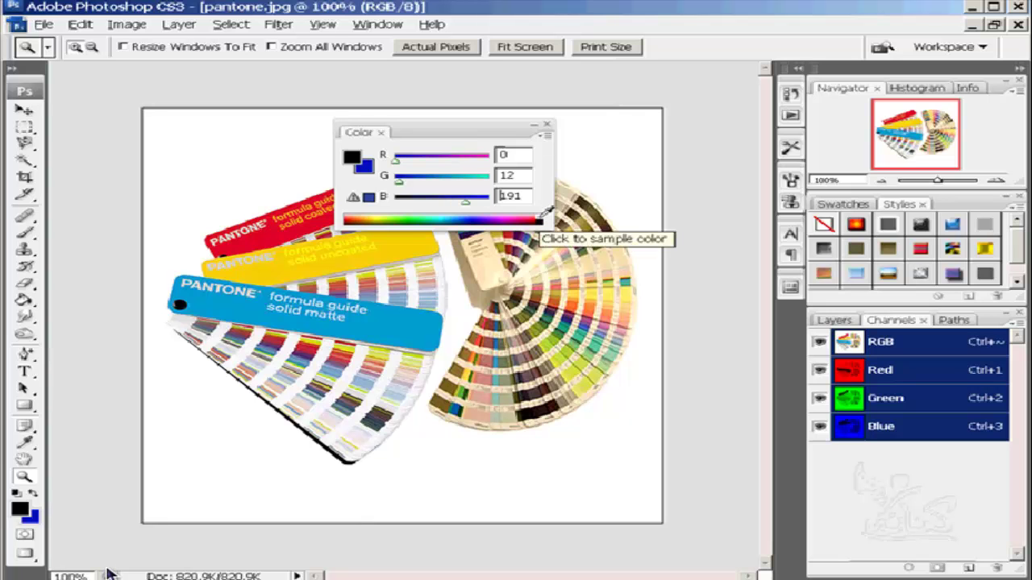
pyautogui.click(543, 217)
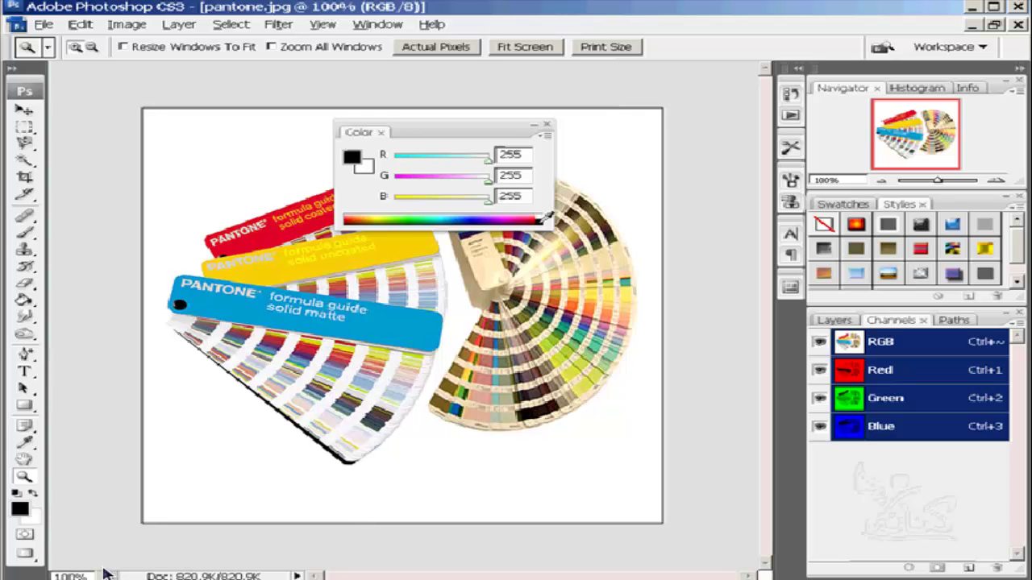
pyautogui.click(542, 221)
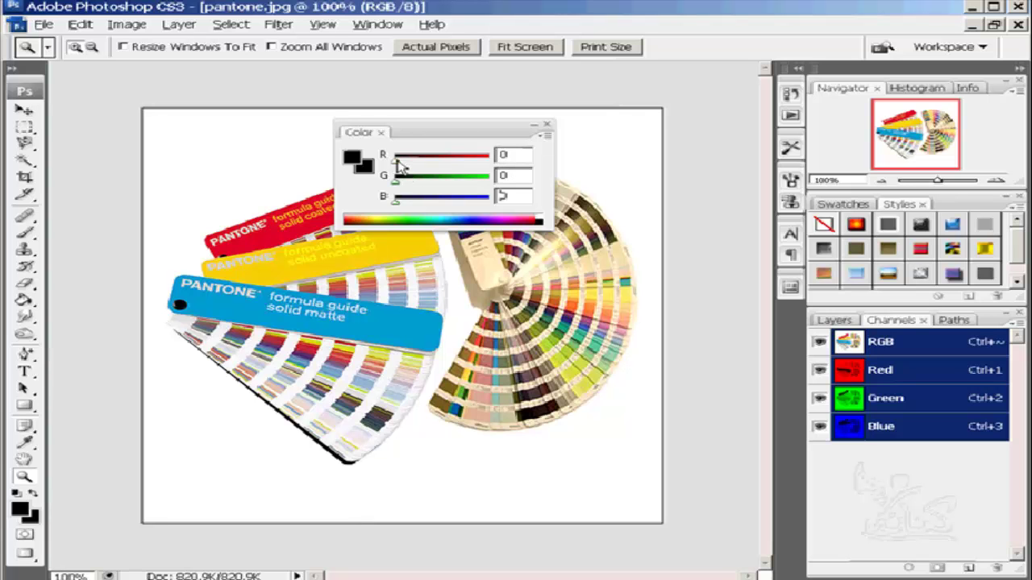
# Mix olive brown R156 G121 B0 and dock the Color panel beside Swatches and Styles.
pyautogui.moveTo(399, 166); pyautogui.dragTo(452, 159)
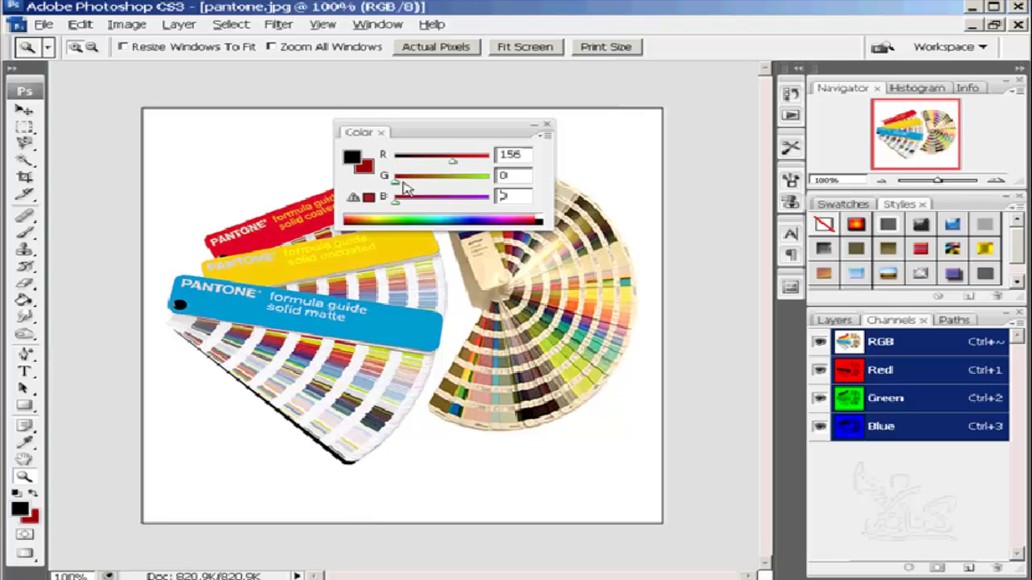
pyautogui.moveTo(406, 188); pyautogui.dragTo(438, 185)
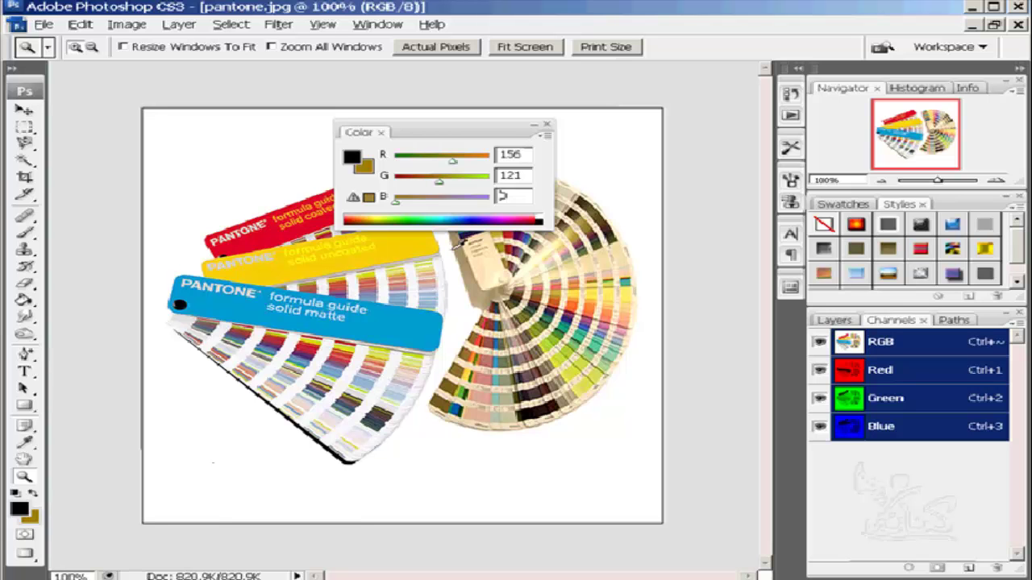
pyautogui.moveTo(362, 132)
pyautogui.mouseDown()
pyautogui.moveTo(695, 232)
pyautogui.moveTo(823, 209)
pyautogui.mouseUp()
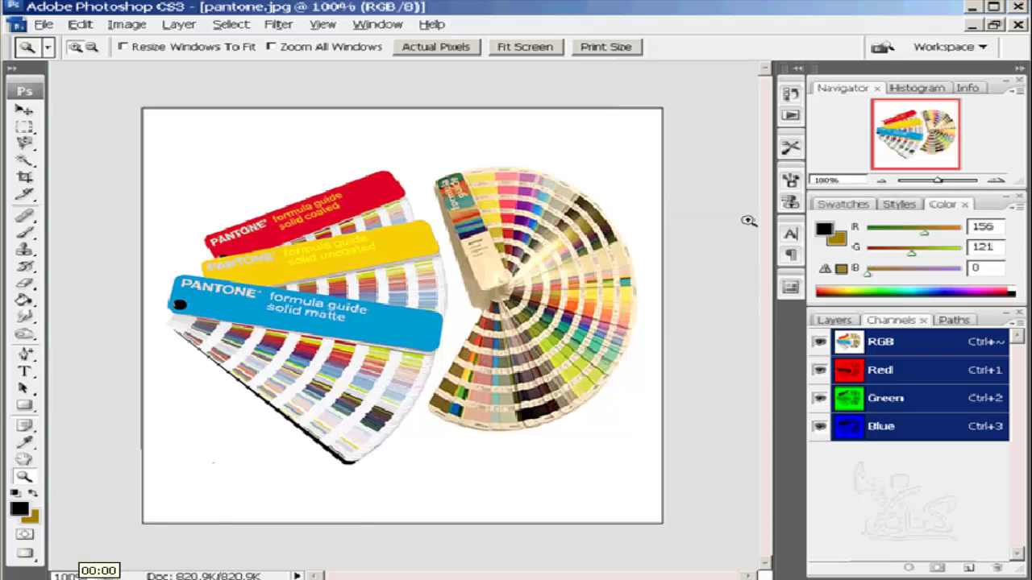
pyautogui.click(952, 47)
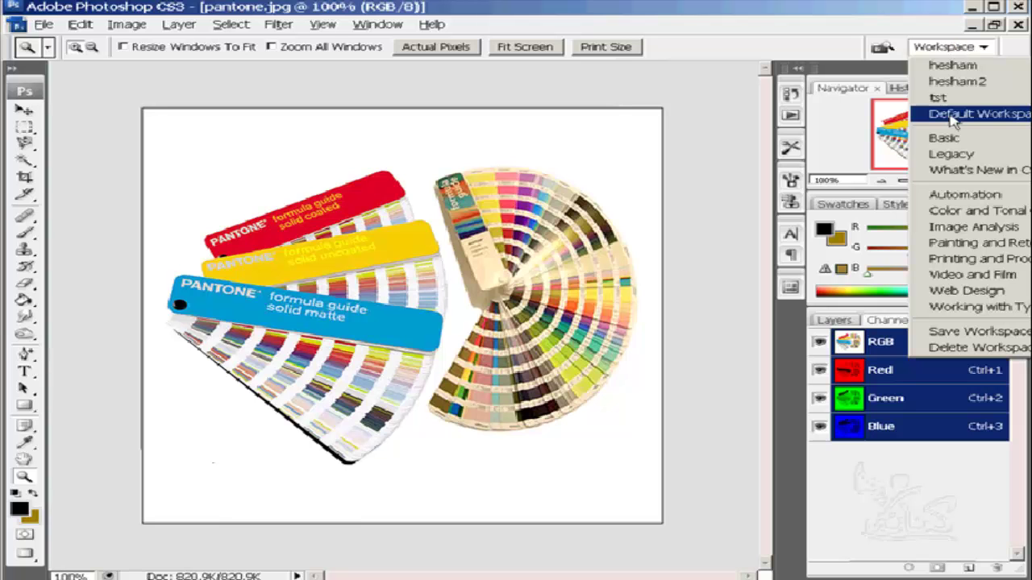
pyautogui.click(931, 48)
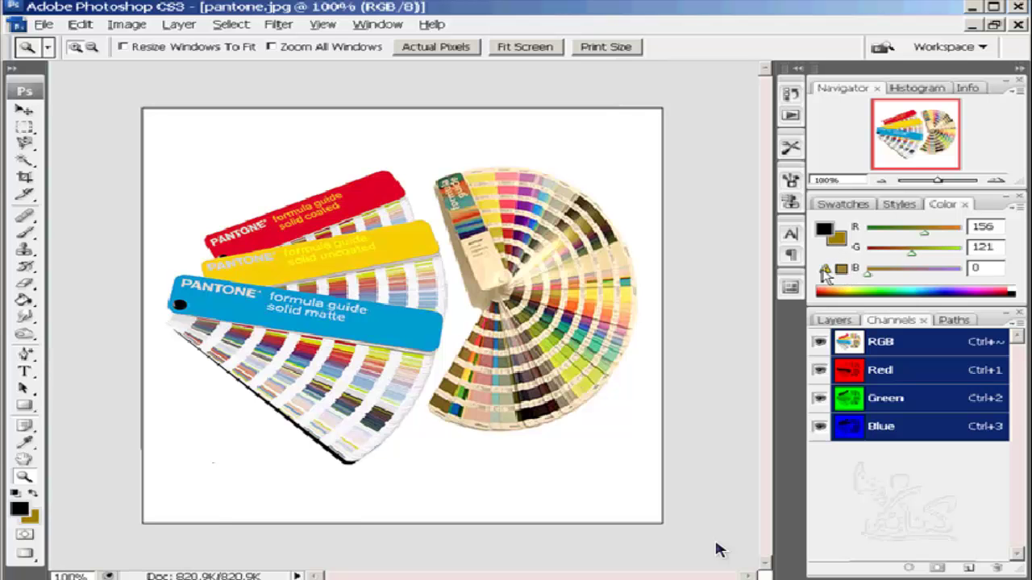
# Replace the out-of-gamut colour with the printable R155 G122 B45.
pyautogui.click(825, 272)
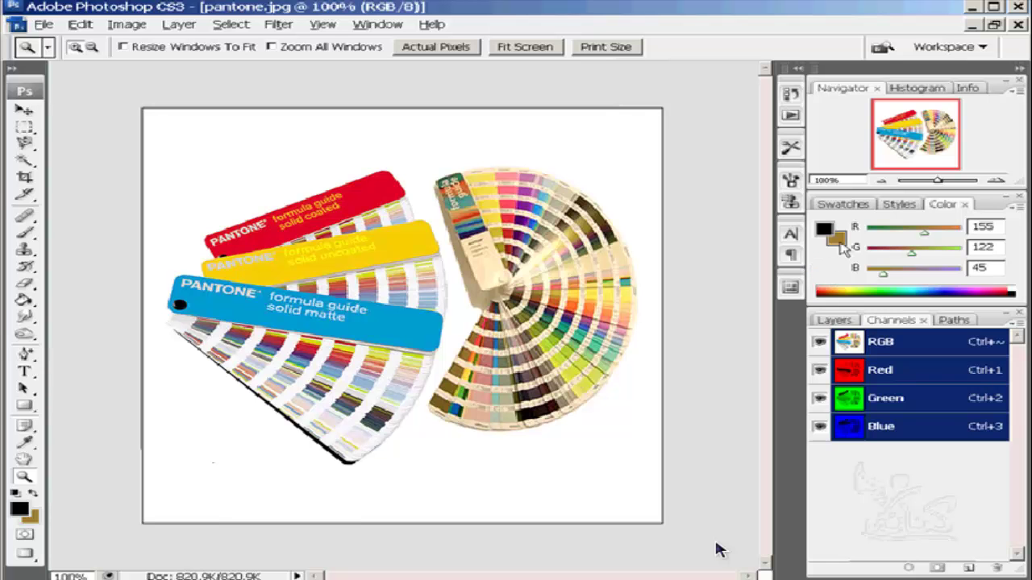